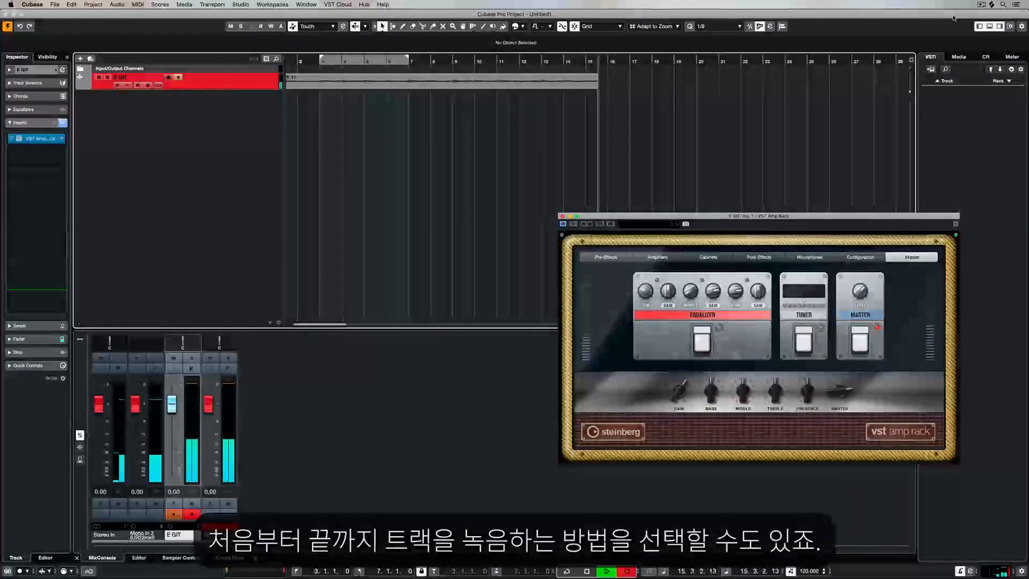
Stop the running recording and turn on cycle mode for the range between the locators at bars 3 and 7.
{"action": "key", "text": "space"}
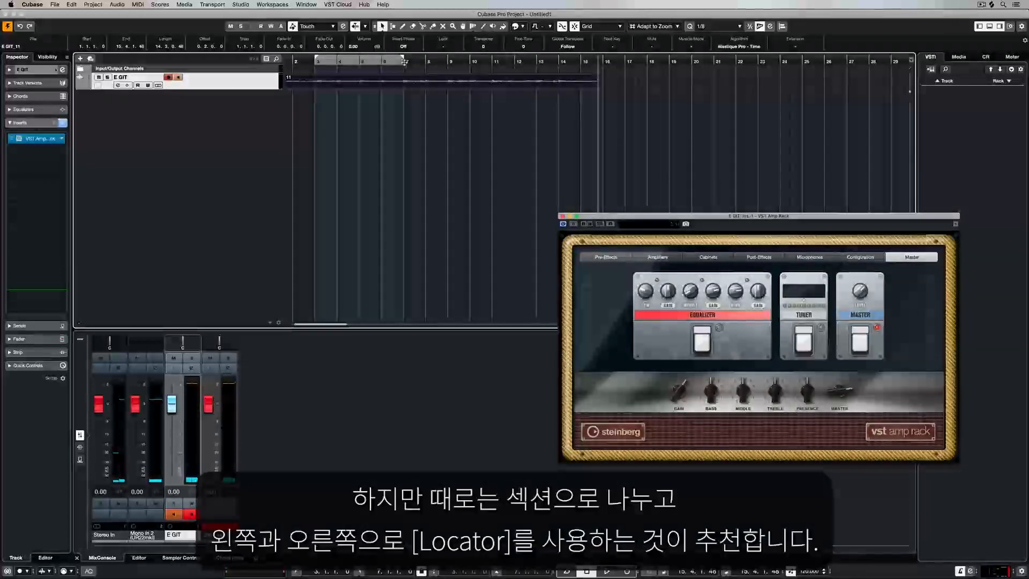
{"action": "left_click", "coordinate": [330, 59]}
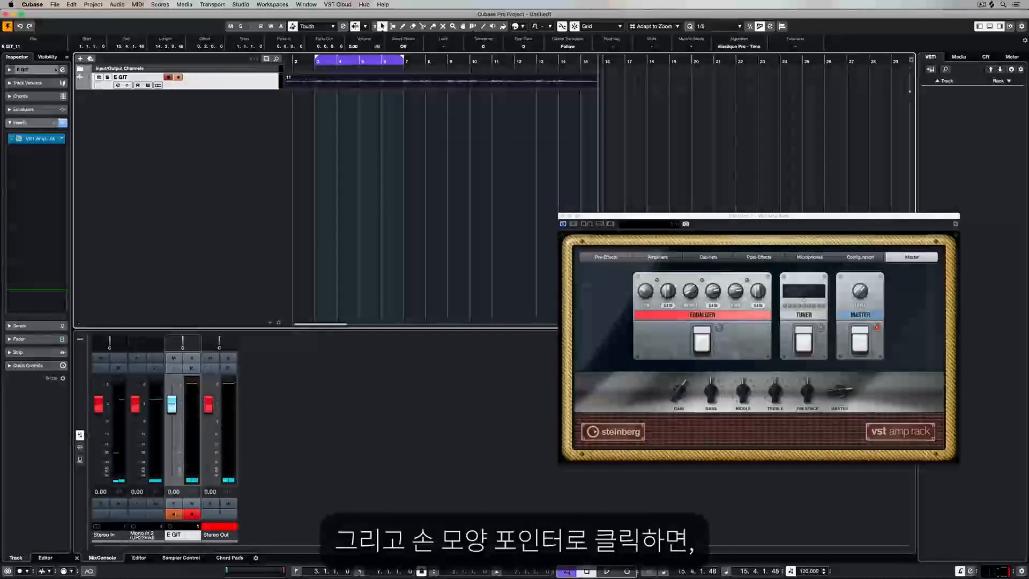
{"action": "left_click", "coordinate": [567, 571]}
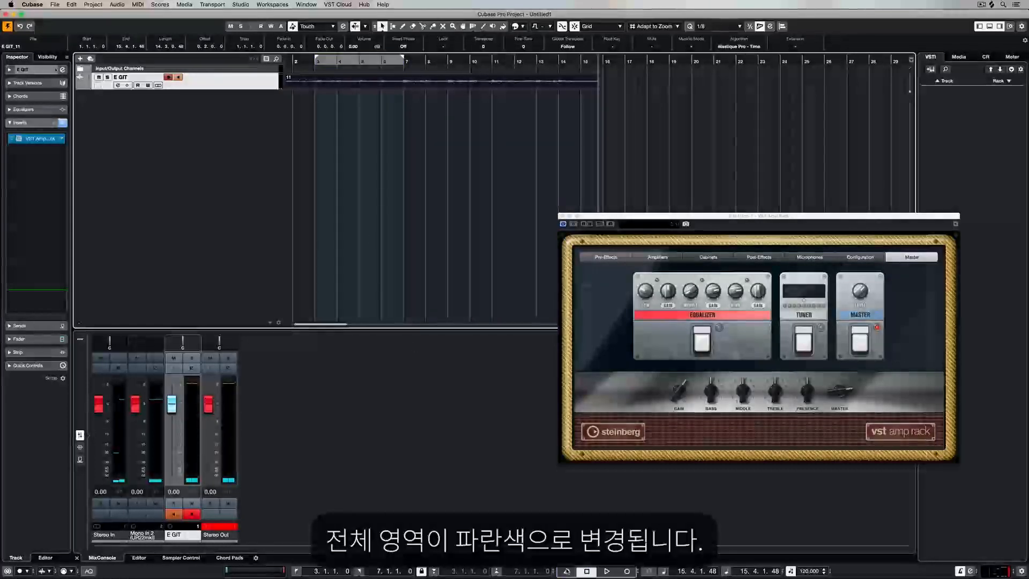
{"action": "left_click", "coordinate": [566, 571]}
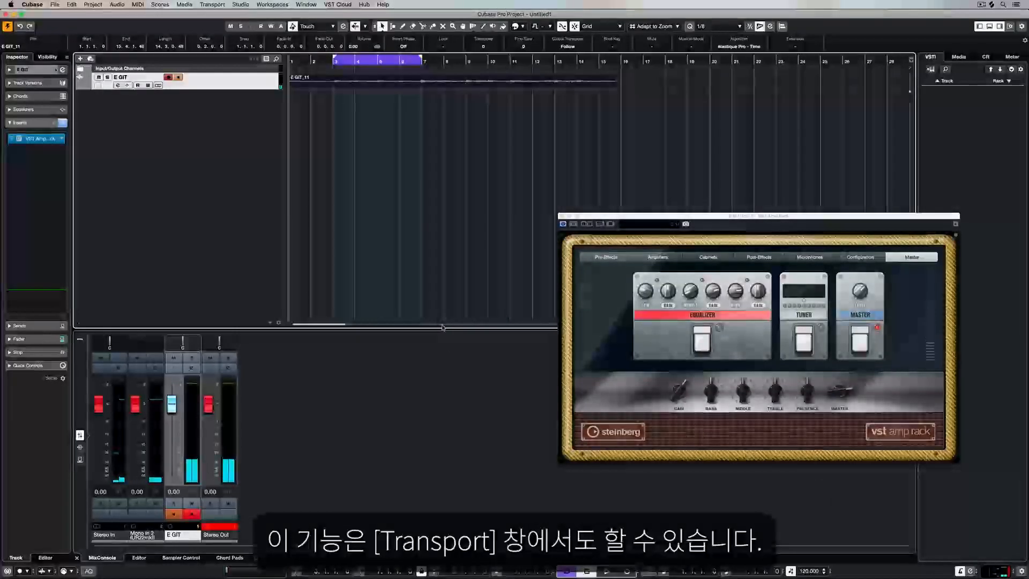
Record takes in cycle mode between bars 3 and 7 on the E GIT track and show its lanes.
{"action": "key", "text": "KP_Multiply"}
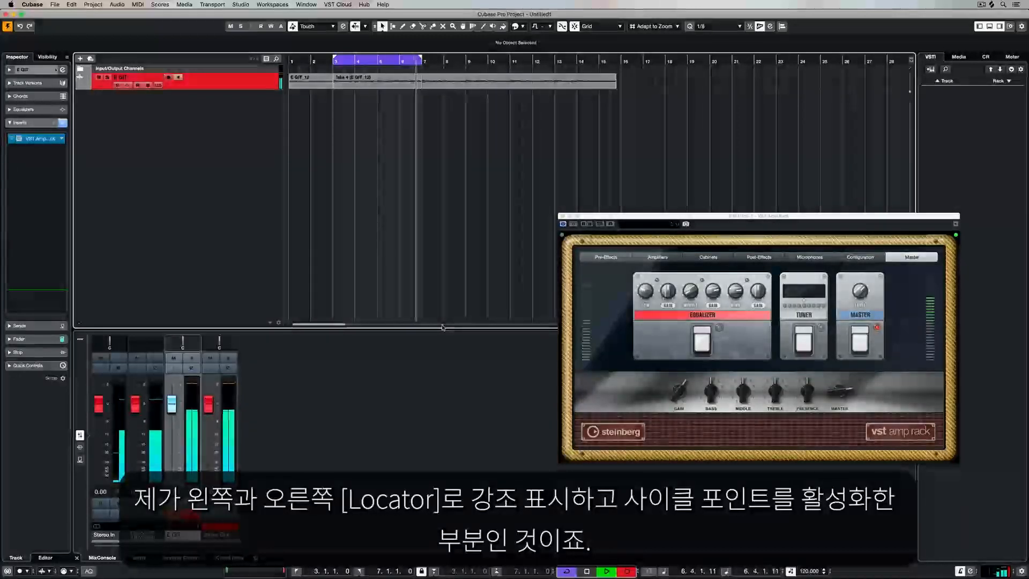
{"action": "key", "text": "space"}
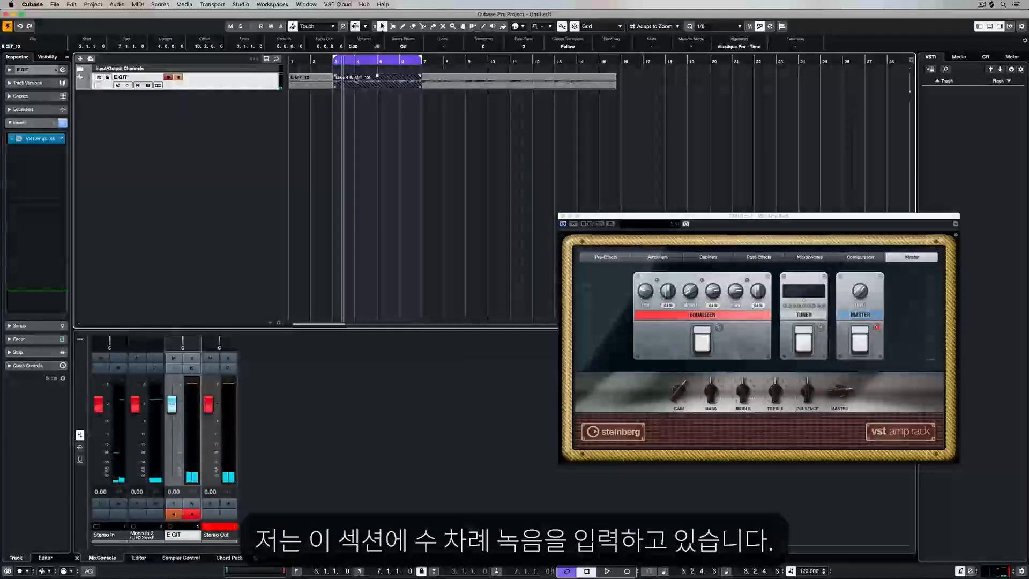
{"action": "left_click", "coordinate": [158, 85]}
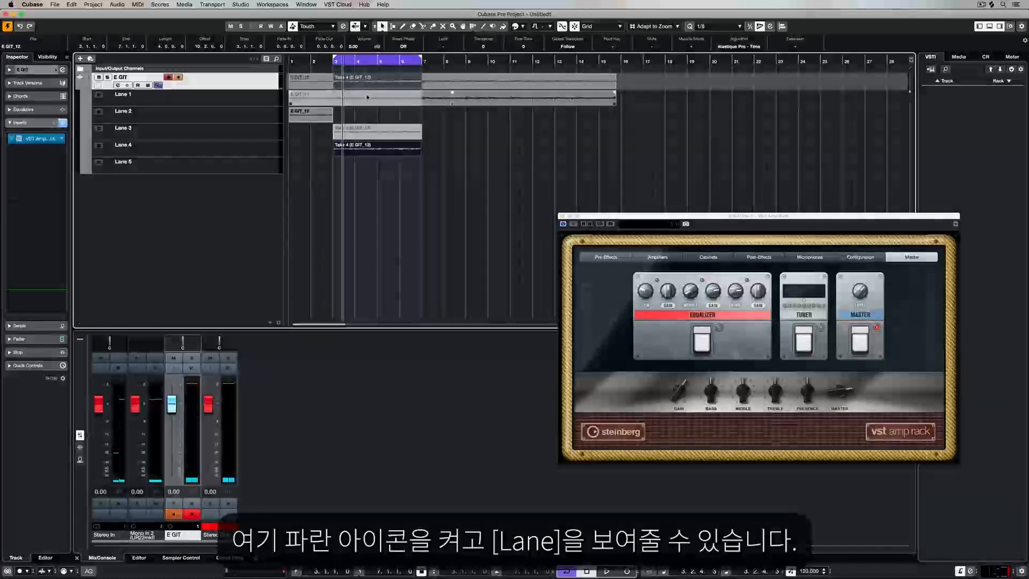
Select the recorded events in lanes 1, 3 and 4 one after another.
{"action": "left_click", "coordinate": [367, 97]}
{"action": "left_click", "coordinate": [365, 130]}
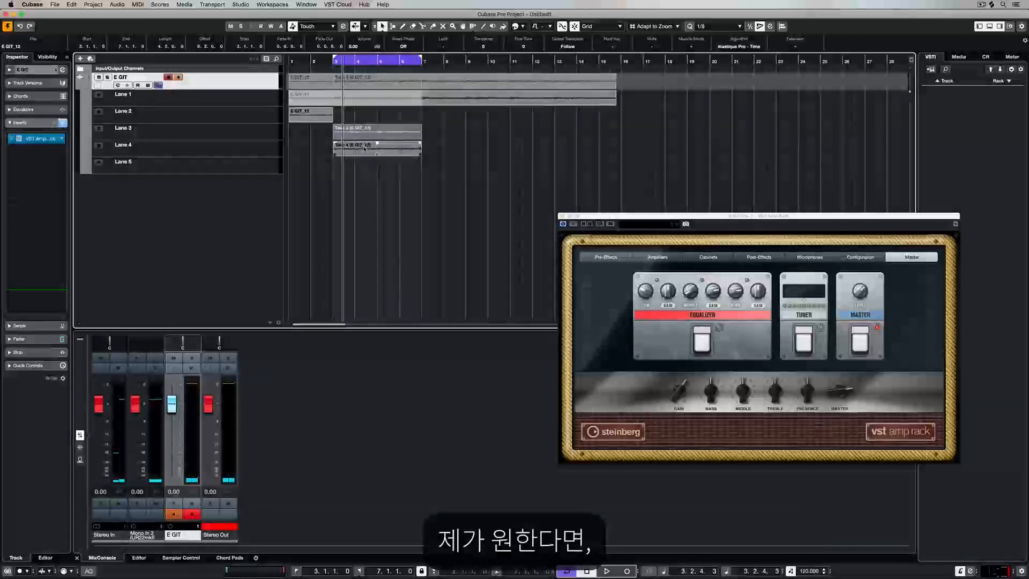
{"action": "left_click", "coordinate": [365, 148]}
Switch to the Comp tool and make the take in lane 3 the active one for bars 3 to 7.
{"action": "right_click", "coordinate": [370, 185]}
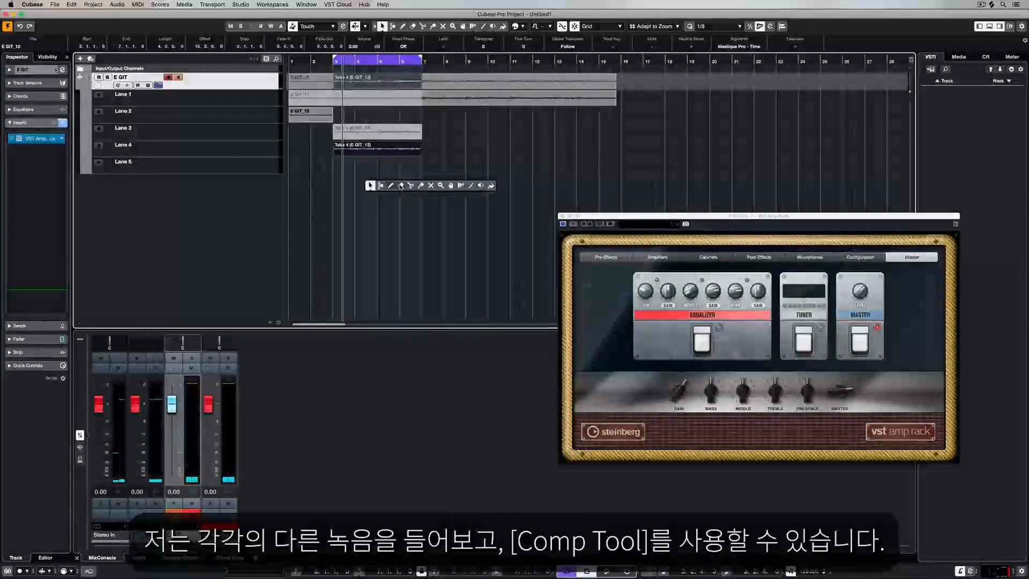
{"action": "left_click", "coordinate": [452, 186]}
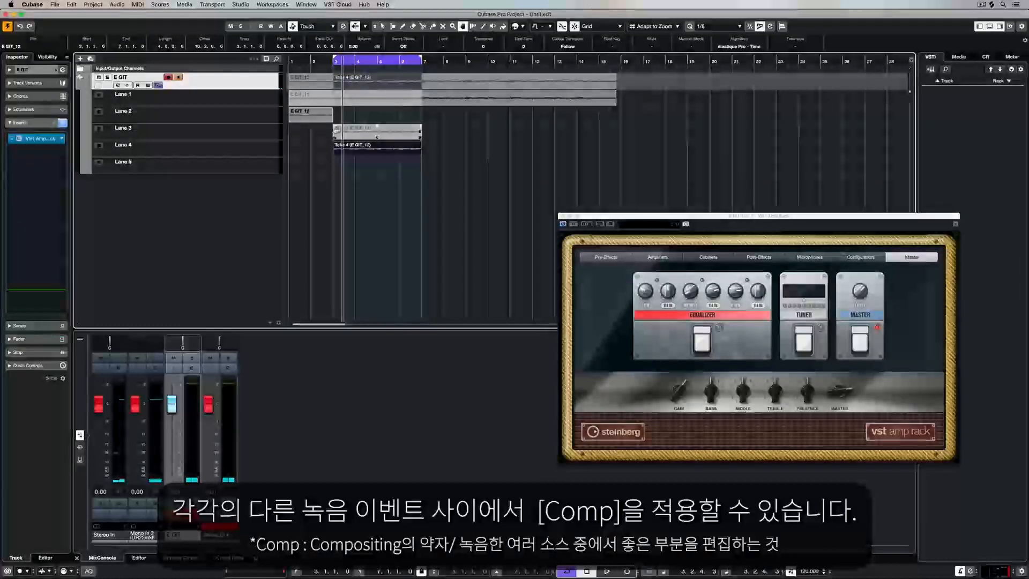
{"action": "left_click_drag", "start_coordinate": [336, 127], "coordinate": [354, 131]}
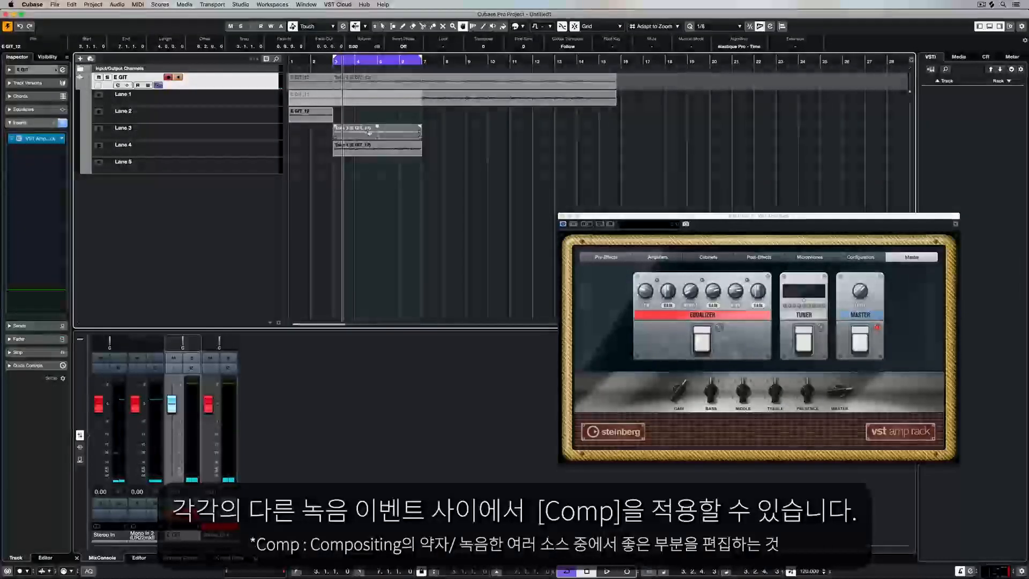
{"action": "left_click", "coordinate": [375, 133]}
Split the takes at bar 5 with the Comp tool, choose both lane 3 parts, and undo the split.
{"action": "left_click_drag", "start_coordinate": [374, 133], "coordinate": [336, 134]}
{"action": "left_click", "coordinate": [364, 132]}
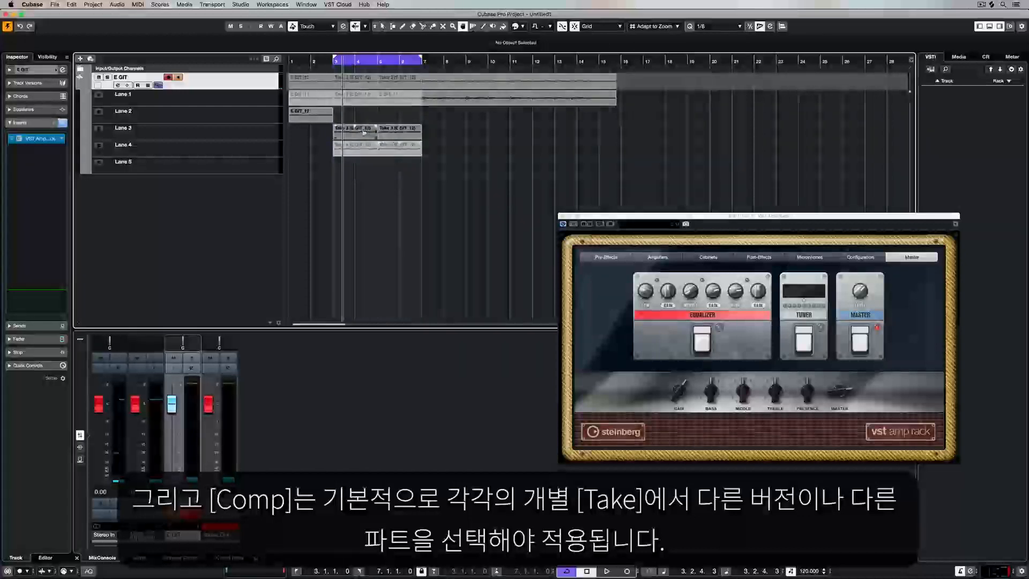
{"action": "left_click", "coordinate": [383, 130]}
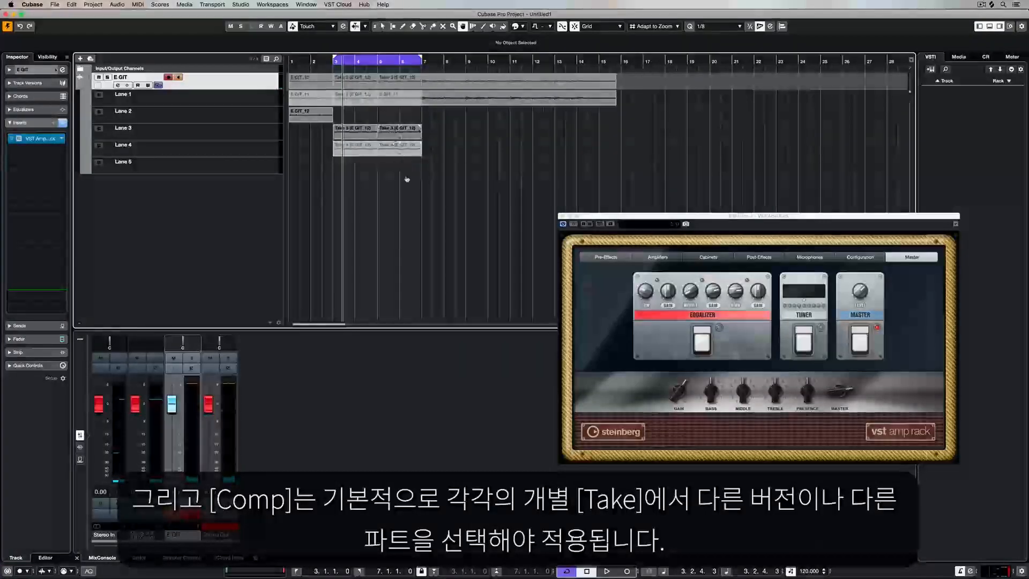
{"action": "key", "text": "super+z"}
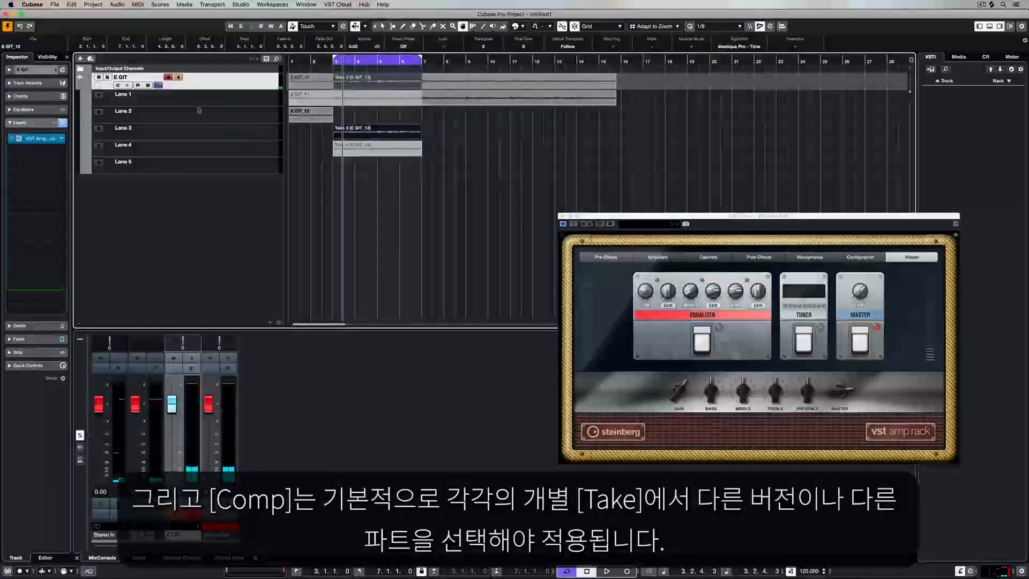
Hide the lanes of the E GIT track and return to the Object Selection tool.
{"action": "left_click", "coordinate": [158, 85]}
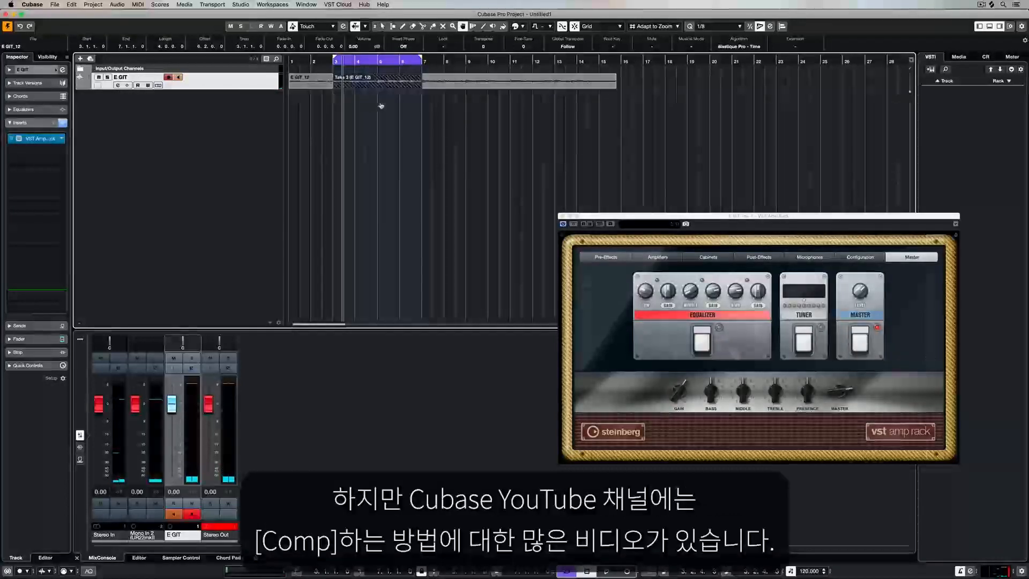
{"action": "key", "text": "1"}
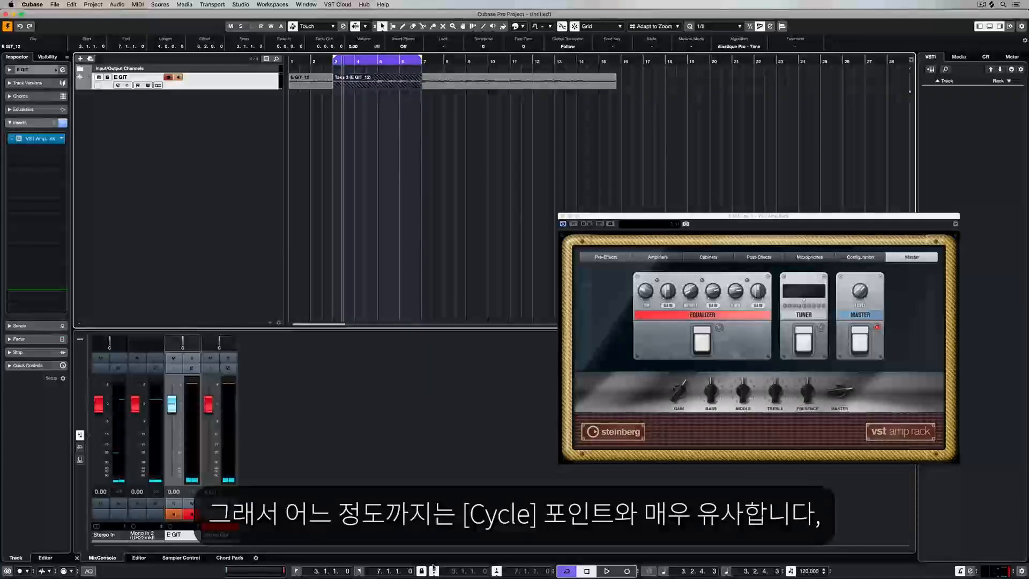
Record more cycle takes between bars 3 and 7, starting from the project start, and stop the transport.
{"action": "key", "text": "Home"}
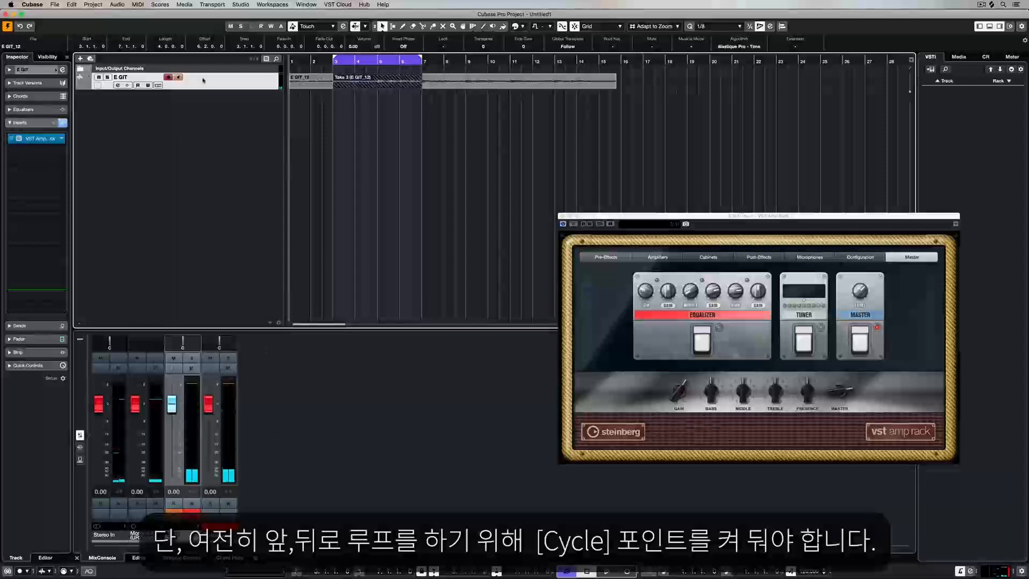
{"action": "key", "text": "space"}
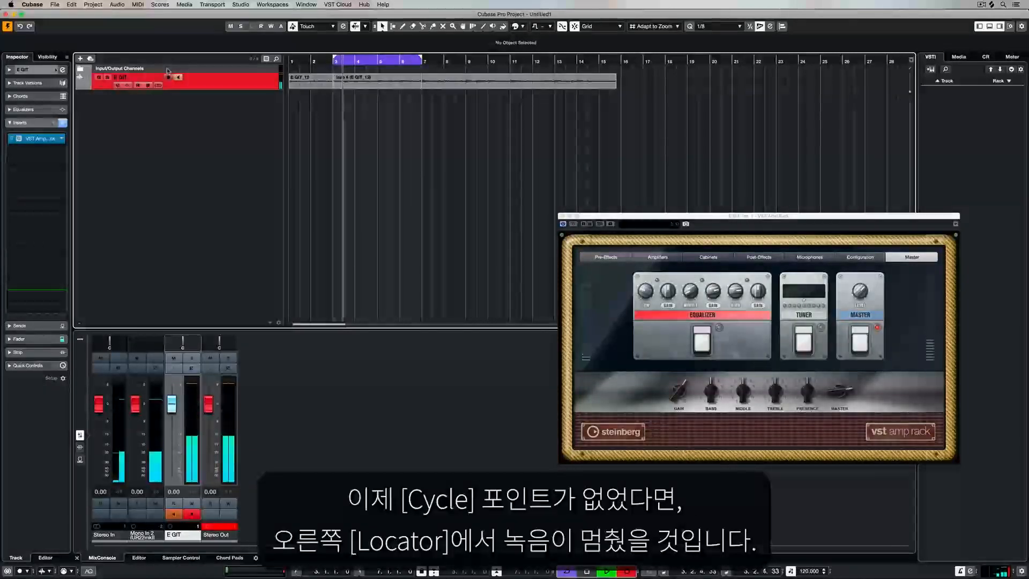
{"action": "key", "text": "space"}
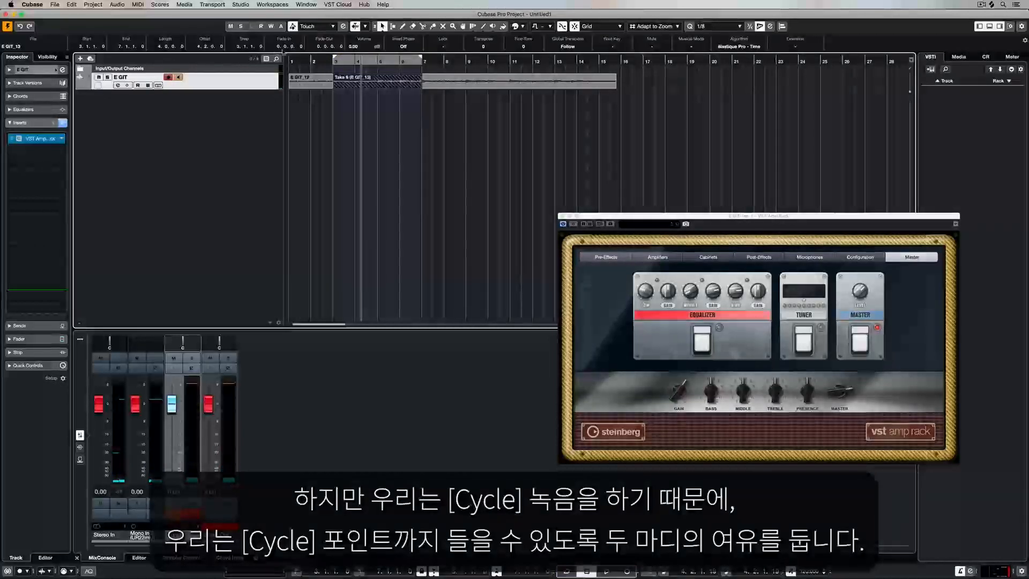
Record a single pass from bar 2 with cycle off, and briefly show the E GIT lanes to check the preserved takes.
{"action": "left_click", "coordinate": [311, 60]}
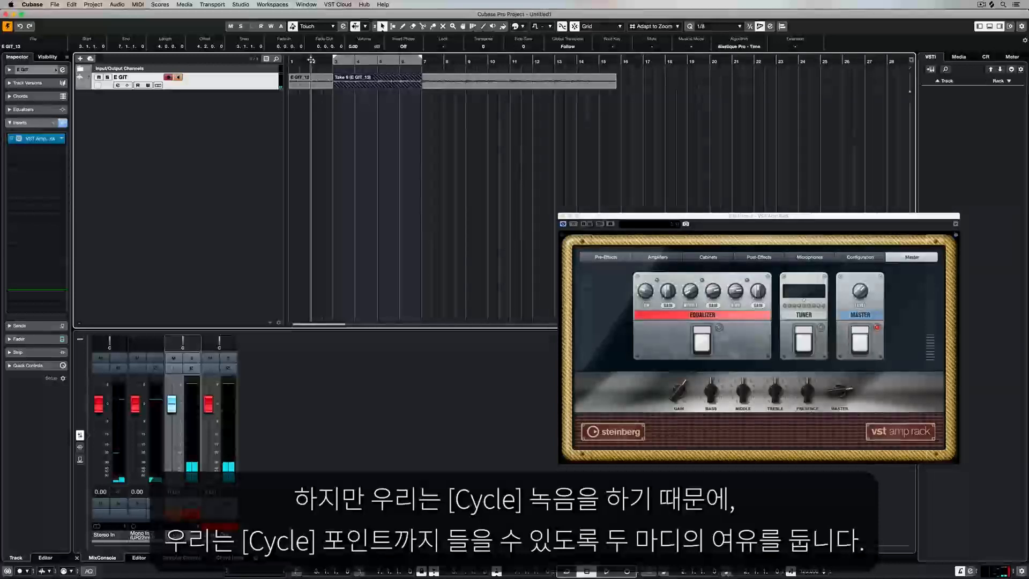
{"action": "key", "text": "space"}
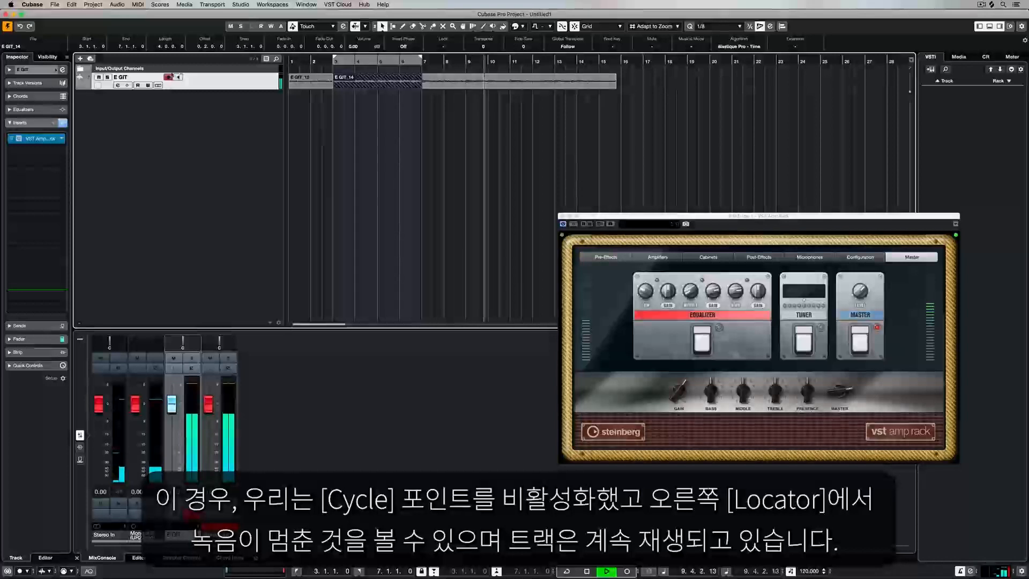
{"action": "key", "text": "space"}
{"action": "left_click", "coordinate": [158, 85]}
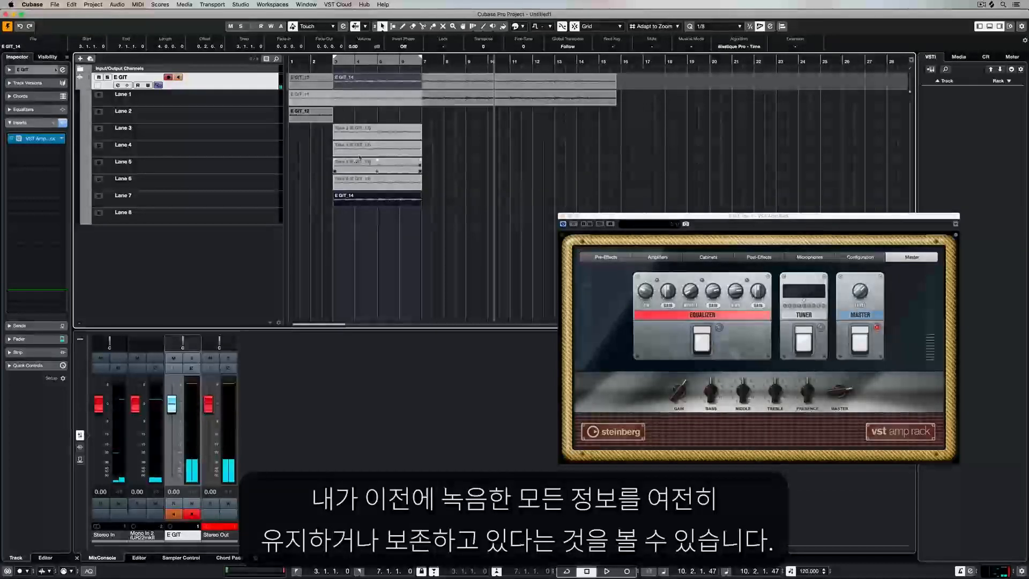
{"action": "left_click", "coordinate": [159, 86]}
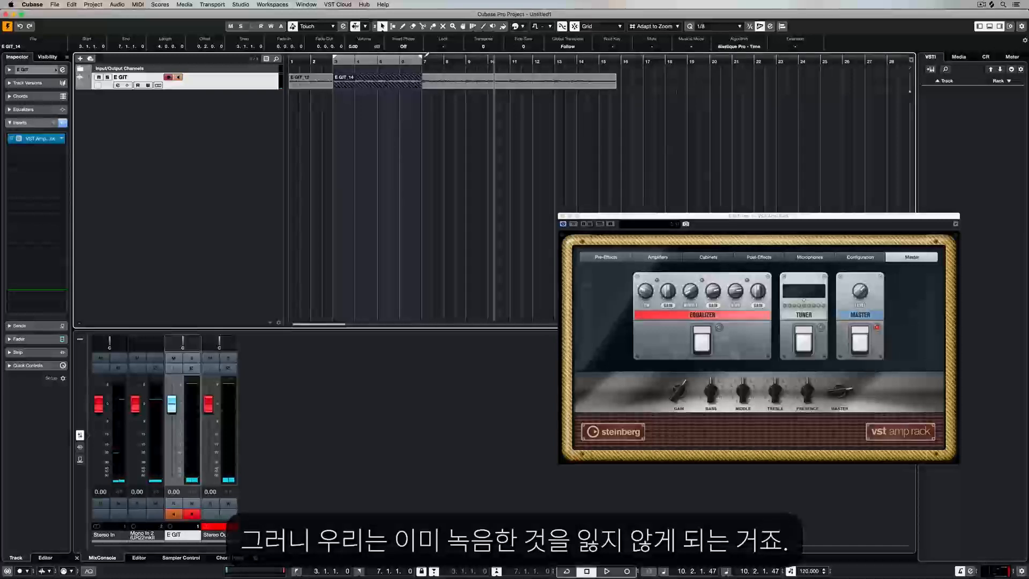
Delete the guitar events before and after the section between bars 3 and 7.
{"action": "left_click", "coordinate": [319, 82]}
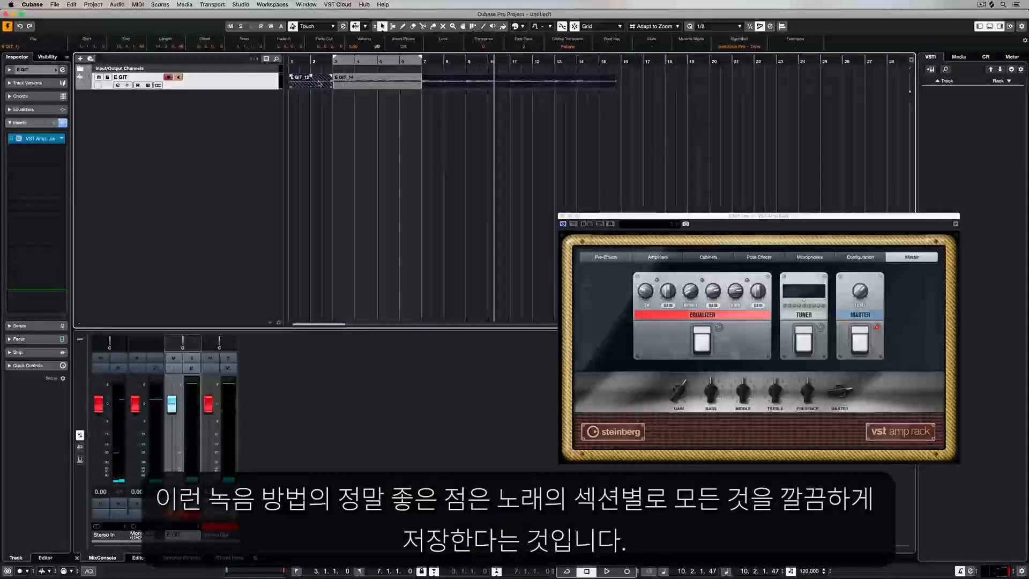
{"action": "key", "text": "Delete"}
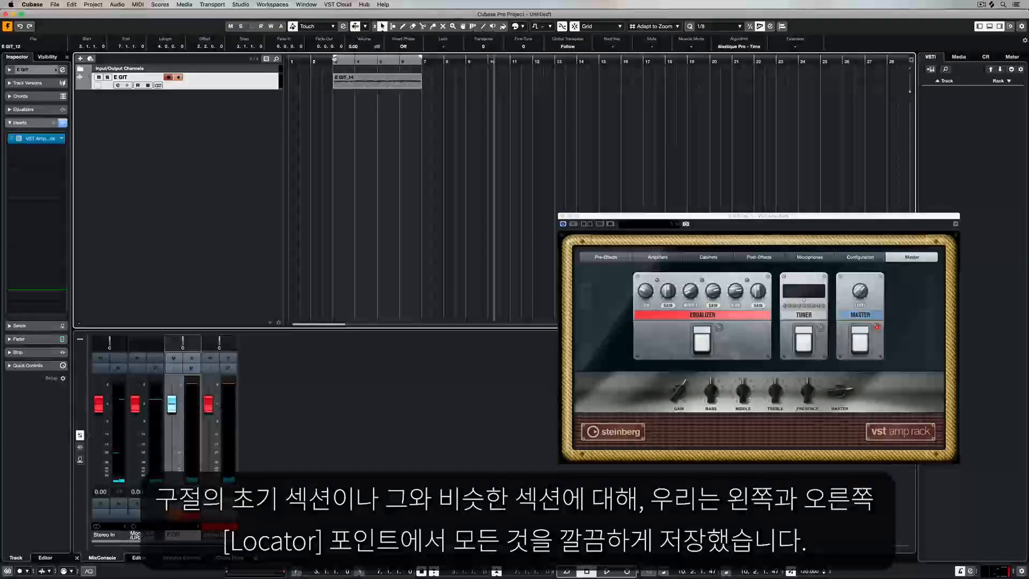
Set the left locator to bar 2 and the right locator to bar 8, and turn on cycle mode.
{"action": "left_click_drag", "start_coordinate": [315, 59], "coordinate": [313, 59]}
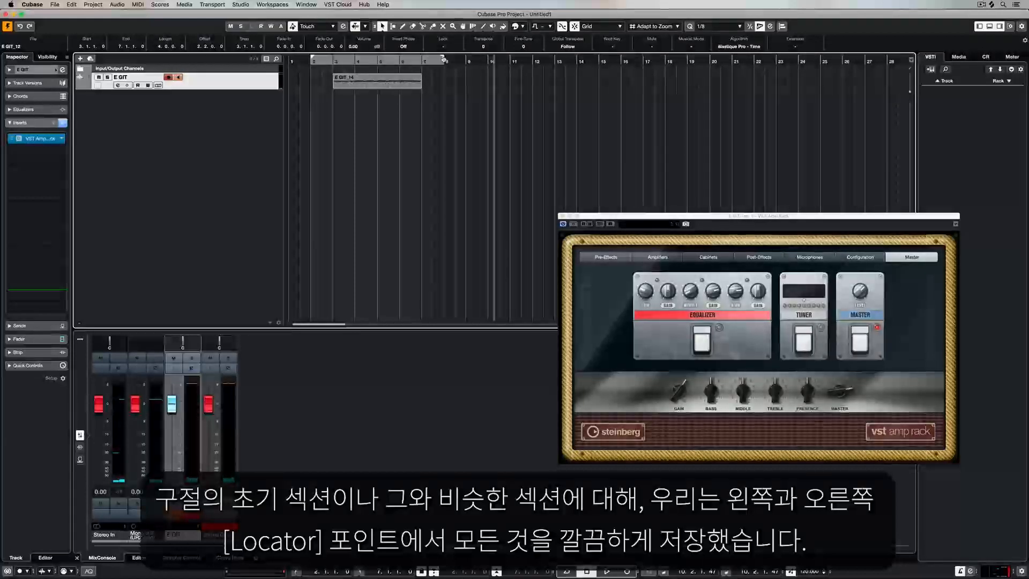
{"action": "left_click_drag", "start_coordinate": [440, 59], "coordinate": [445, 59]}
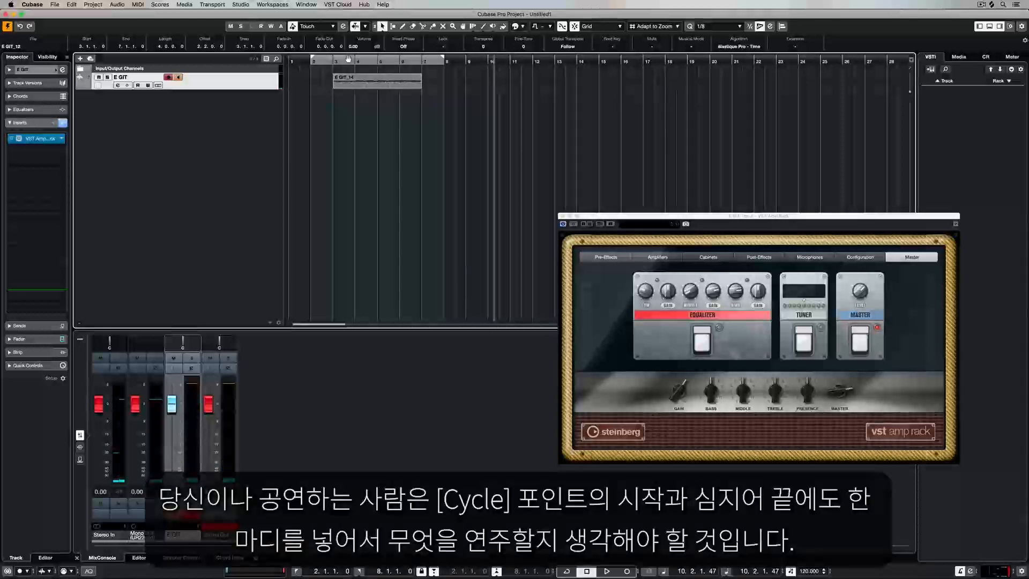
{"action": "left_click", "coordinate": [349, 58]}
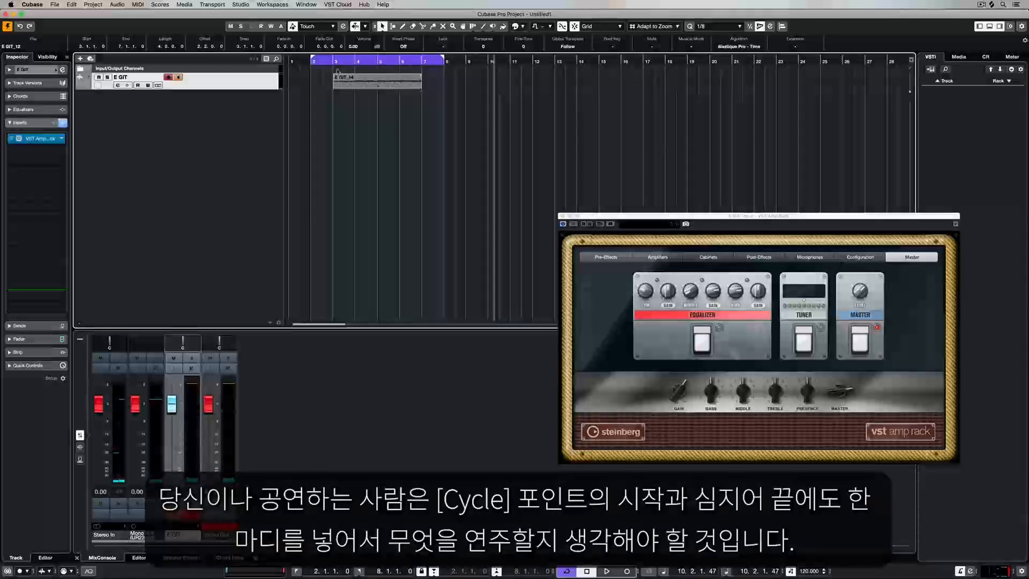
Unlock the punch points from the locators and set punch-in at bar 3 and punch-out at bar 7, both active.
{"action": "left_click", "coordinate": [333, 62]}
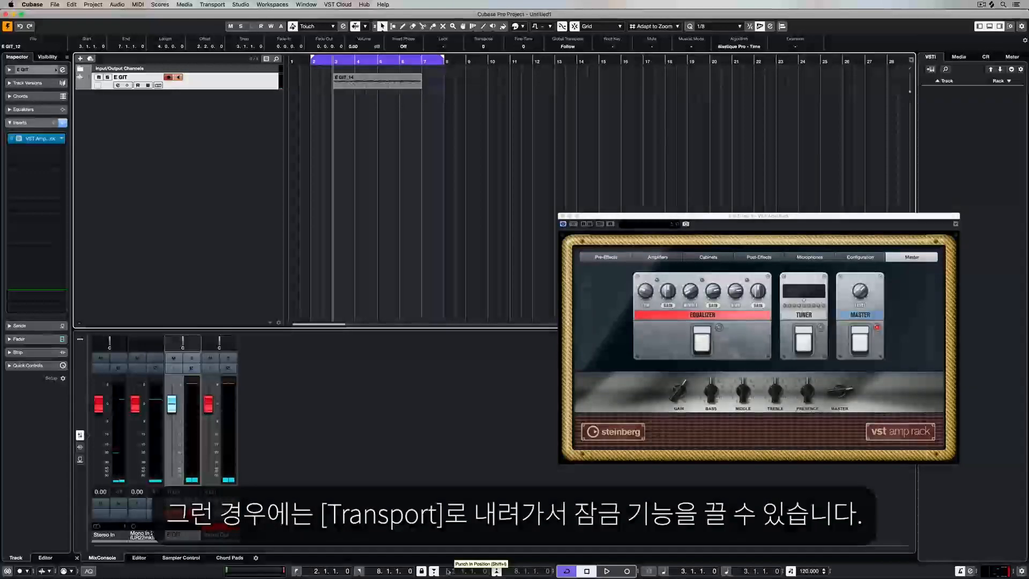
{"action": "left_click", "coordinate": [423, 572]}
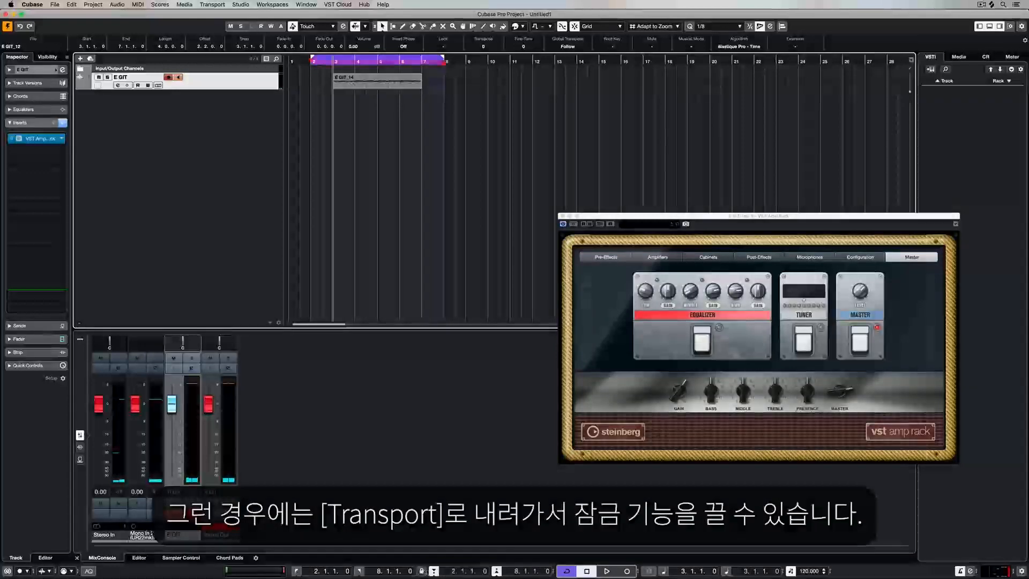
{"action": "left_click", "coordinate": [433, 572]}
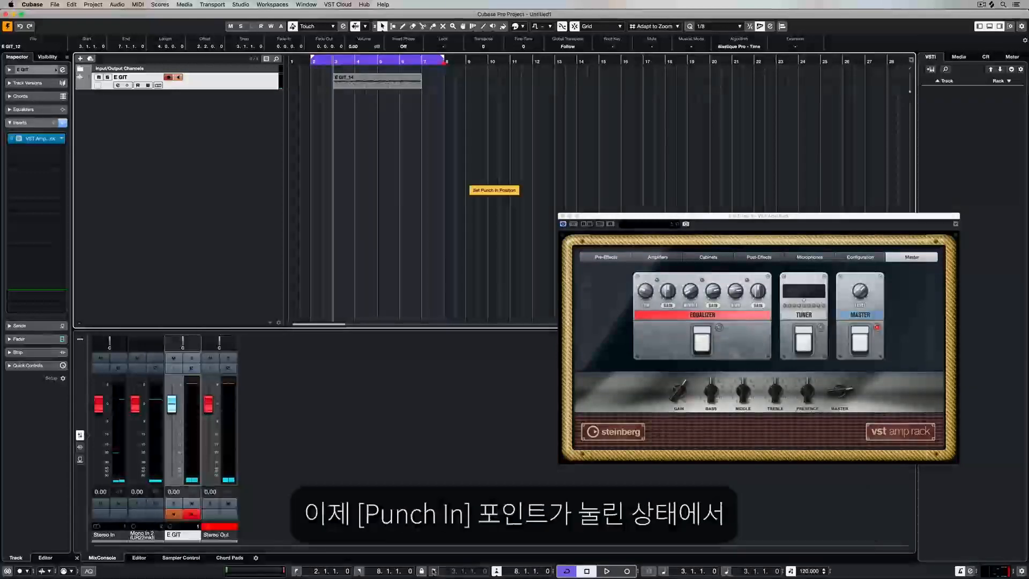
{"action": "left_click", "coordinate": [422, 62]}
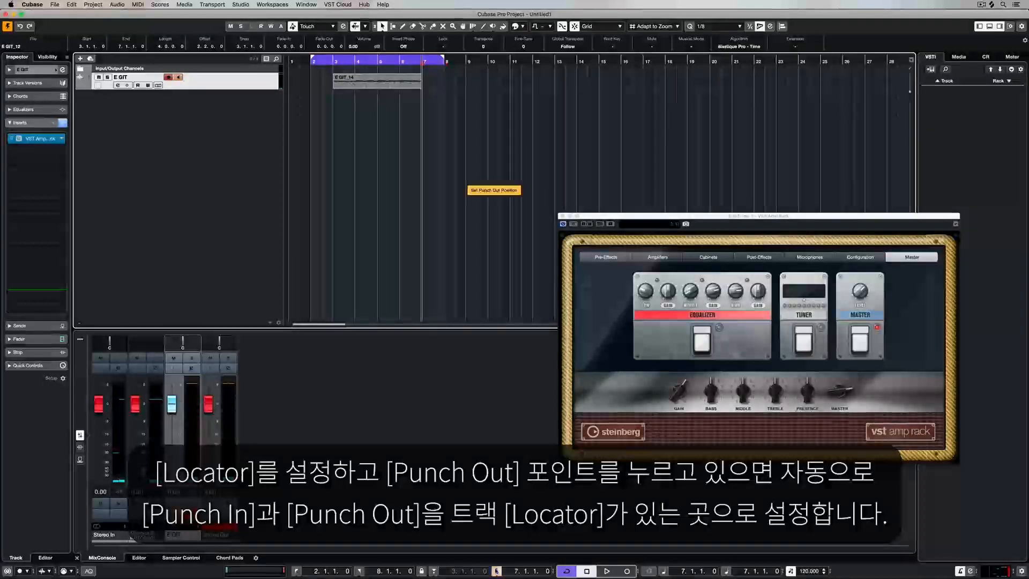
{"action": "left_click", "coordinate": [435, 572]}
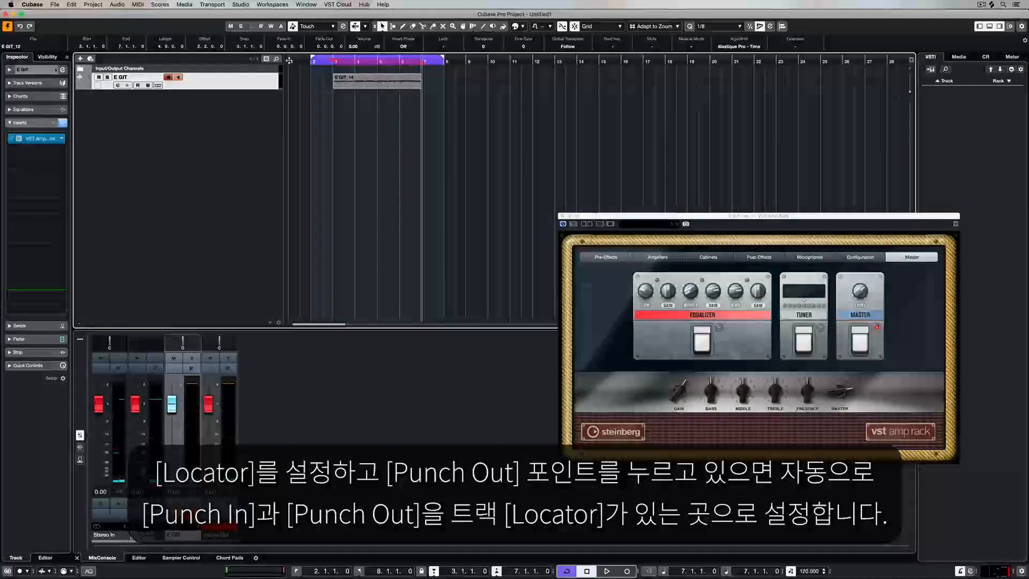
Play the cycle from bar 2 and record E GIT on two occasions between the punch points at bars 3 and 7.
{"action": "left_click", "coordinate": [308, 61]}
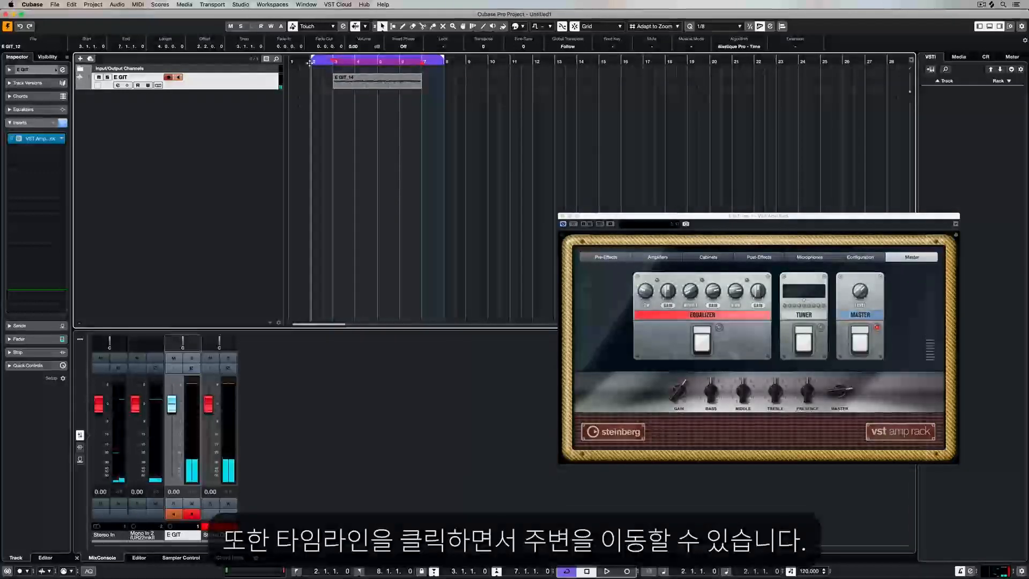
{"action": "key", "text": "space"}
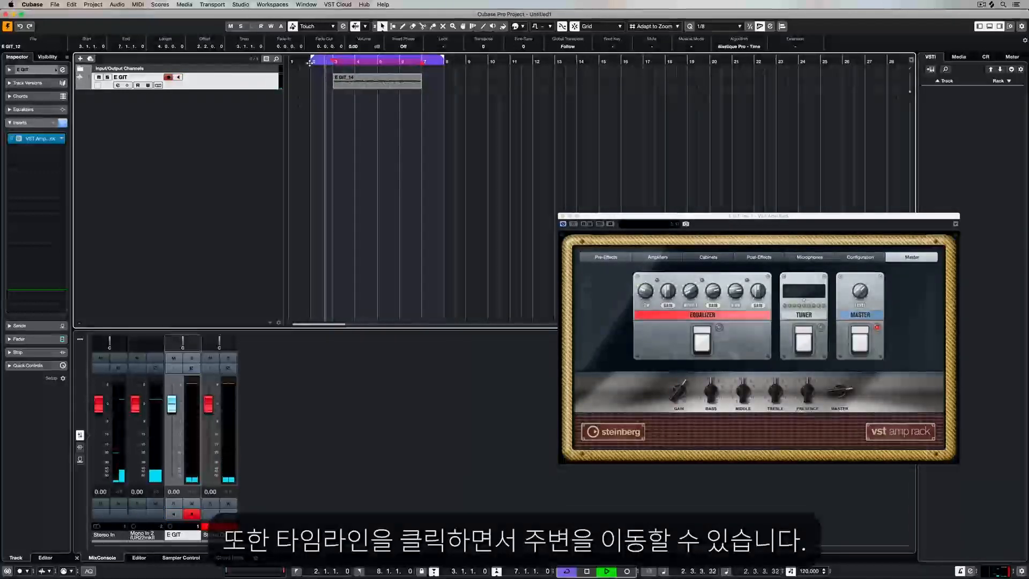
{"action": "key", "text": "KP_Multiply"}
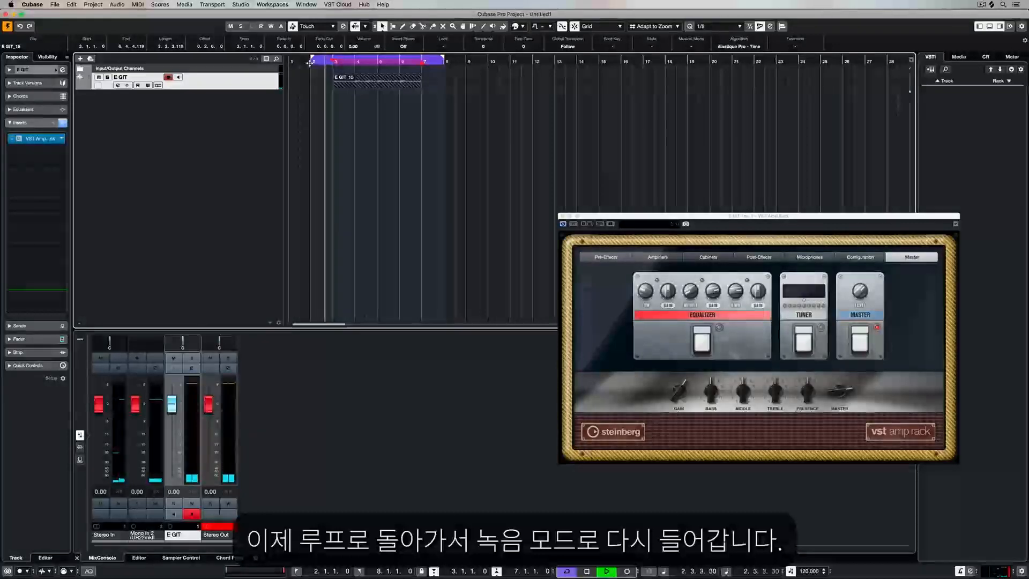
{"action": "key", "text": "KP_Multiply"}
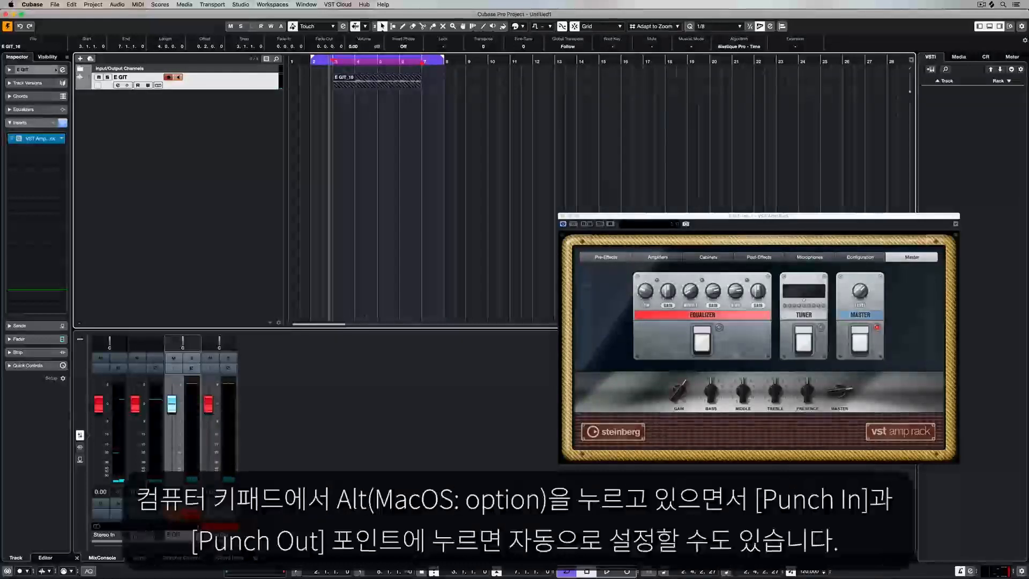
Lock the punch points to the locators, and set them to a range selected over the E GIT event between bars 3 and 7.
{"action": "left_click", "coordinate": [421, 572], "text": "alt"}
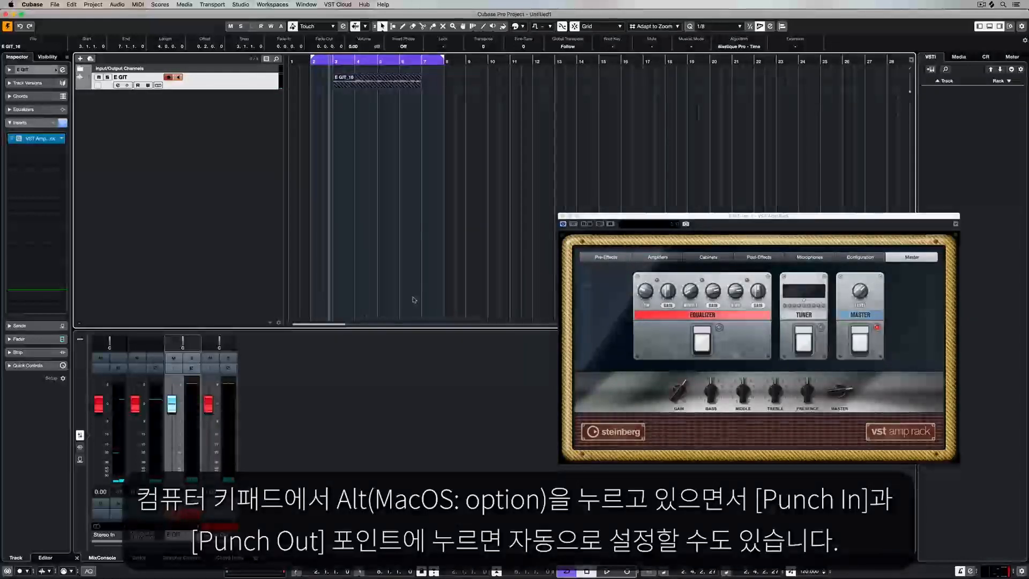
{"action": "right_click", "coordinate": [366, 149]}
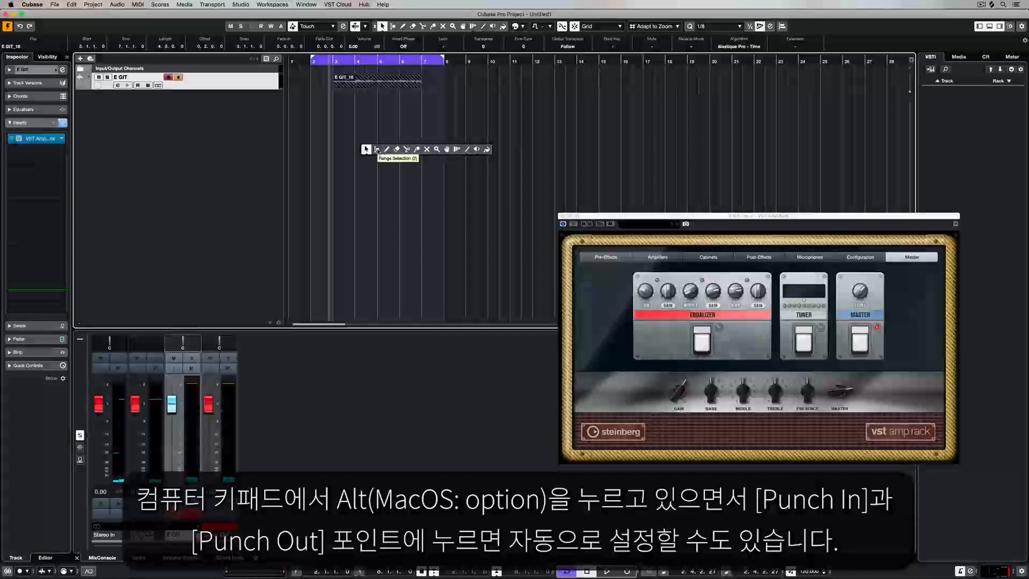
{"action": "left_click", "coordinate": [376, 151]}
{"action": "left_click_drag", "start_coordinate": [357, 97], "coordinate": [333, 81]}
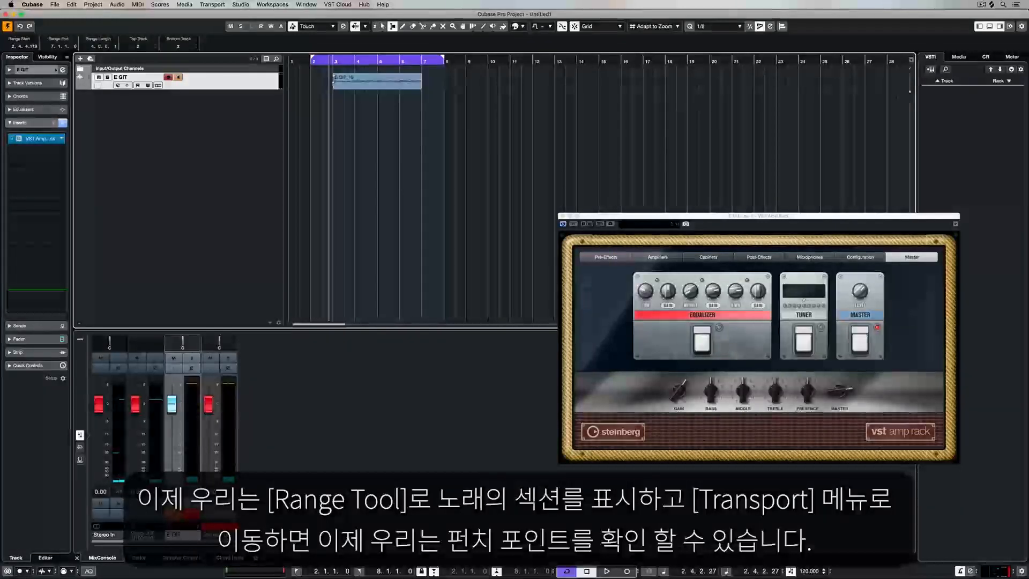
{"action": "left_click", "coordinate": [212, 4]}
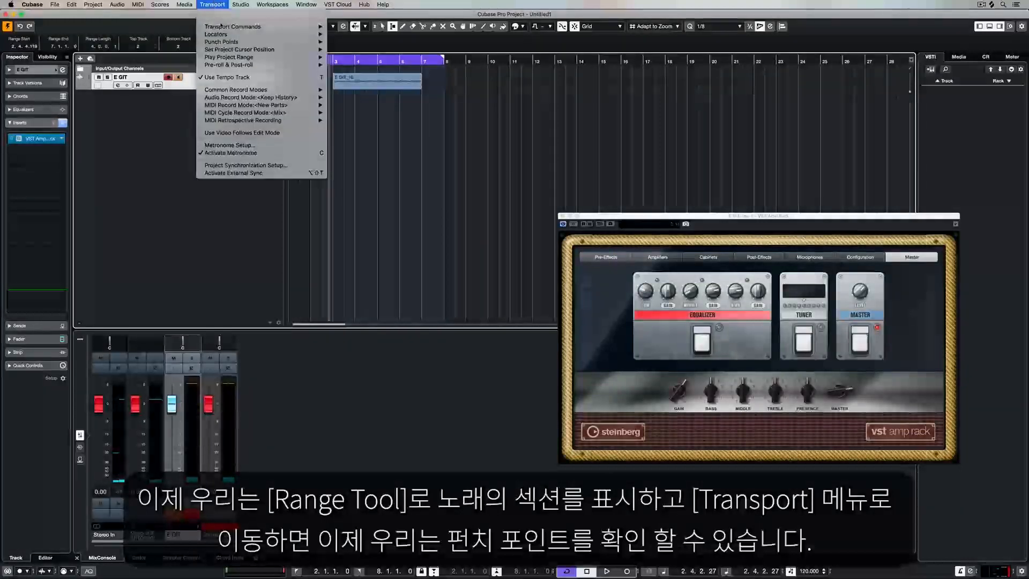
{"action": "mouse_move", "coordinate": [313, 41]}
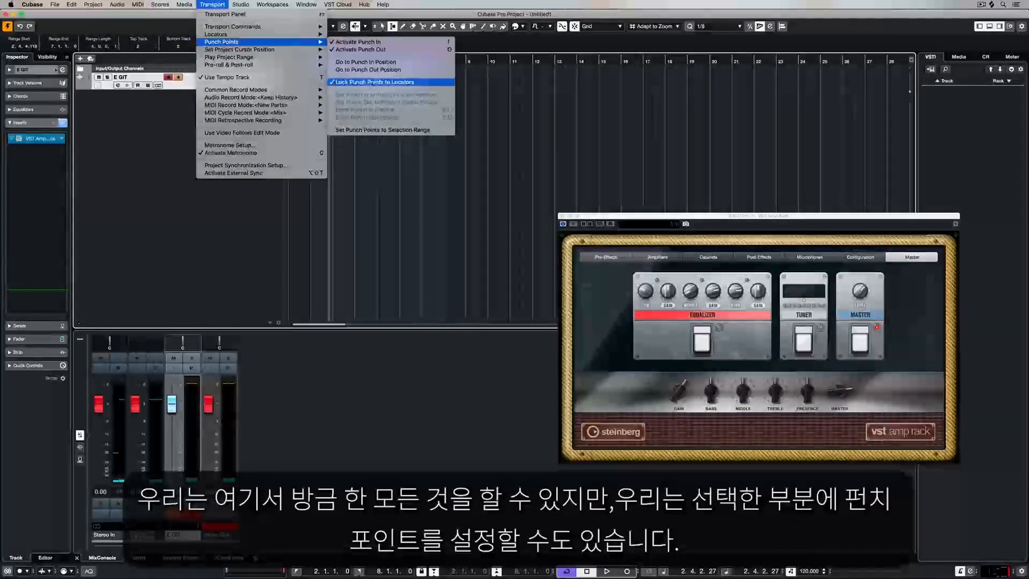
{"action": "left_click", "coordinate": [384, 131]}
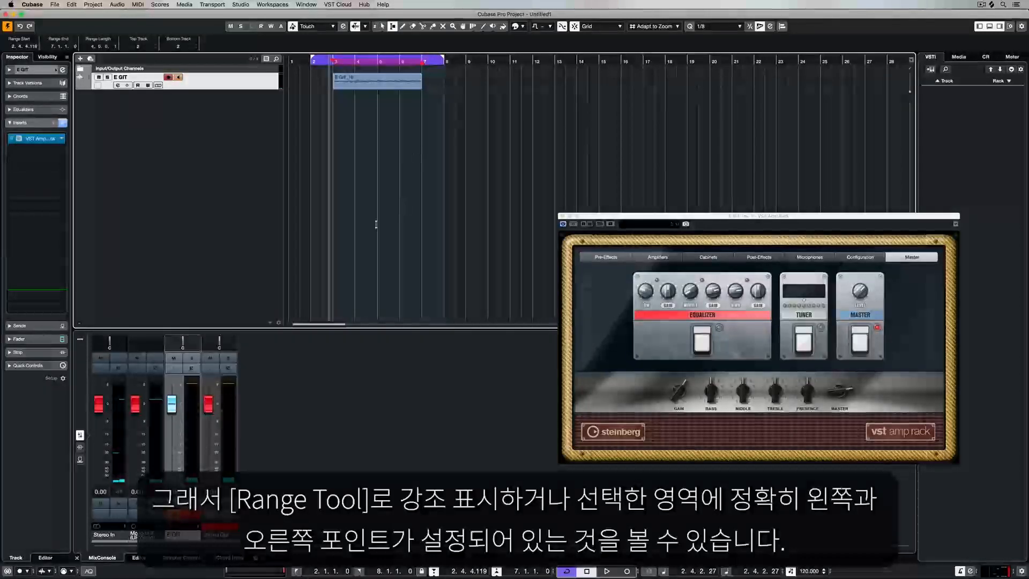
Record several cycle passes on E GIT from the left locator in Cycle History + Replace mode, with the lanes shown.
{"action": "left_click", "coordinate": [42, 571]}
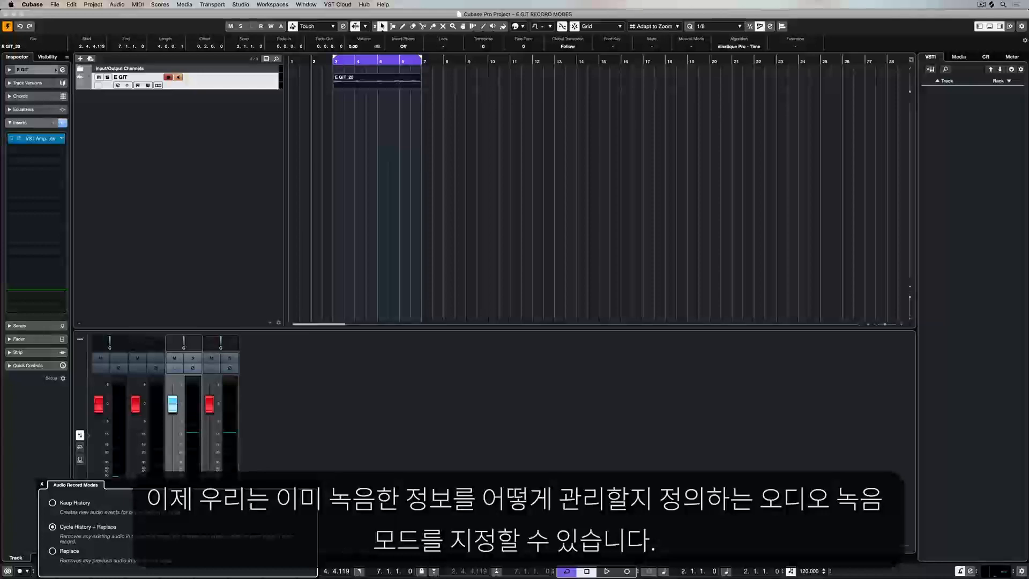
{"action": "left_click", "coordinate": [101, 338]}
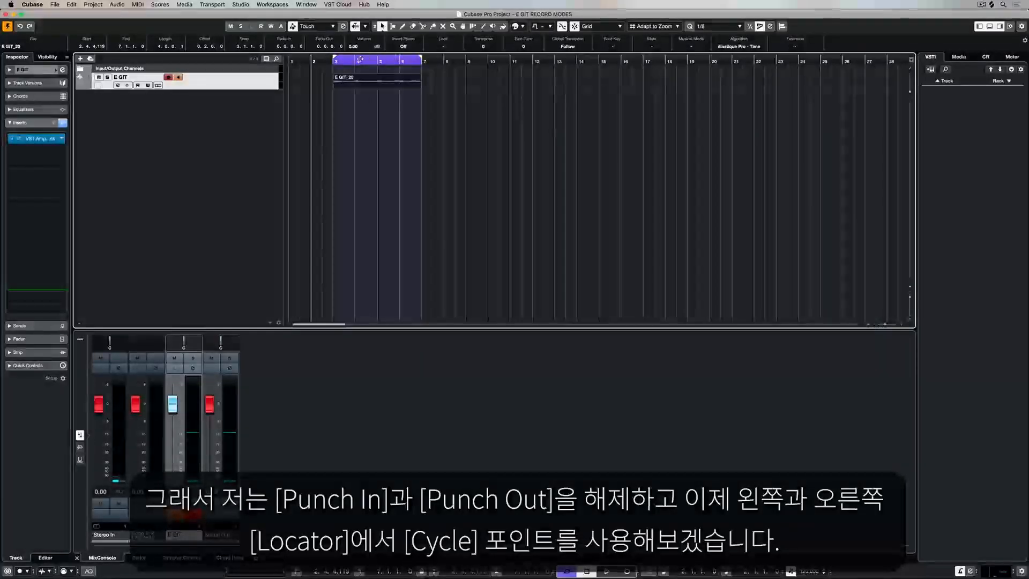
{"action": "left_click", "coordinate": [332, 61]}
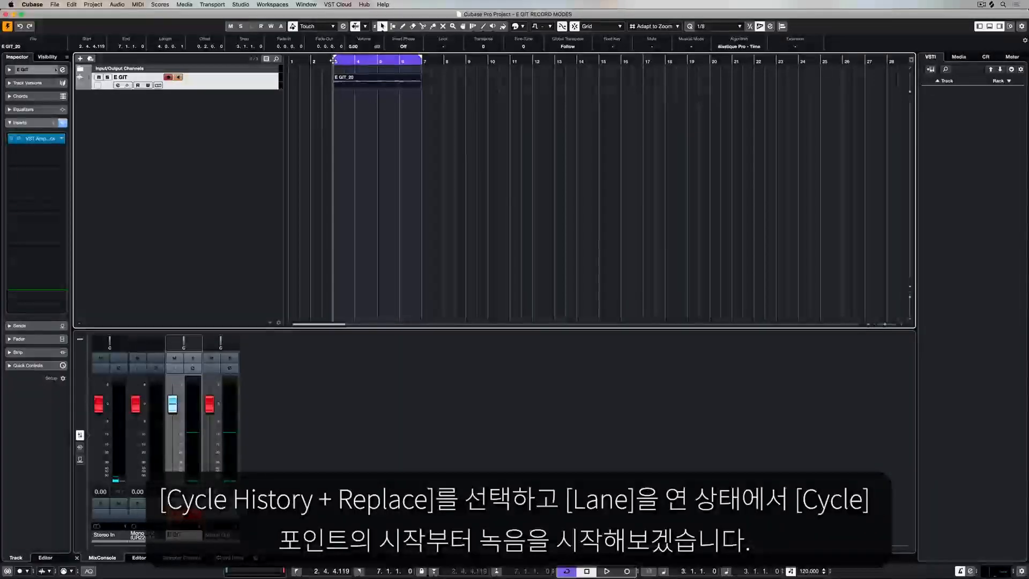
{"action": "left_click", "coordinate": [158, 86]}
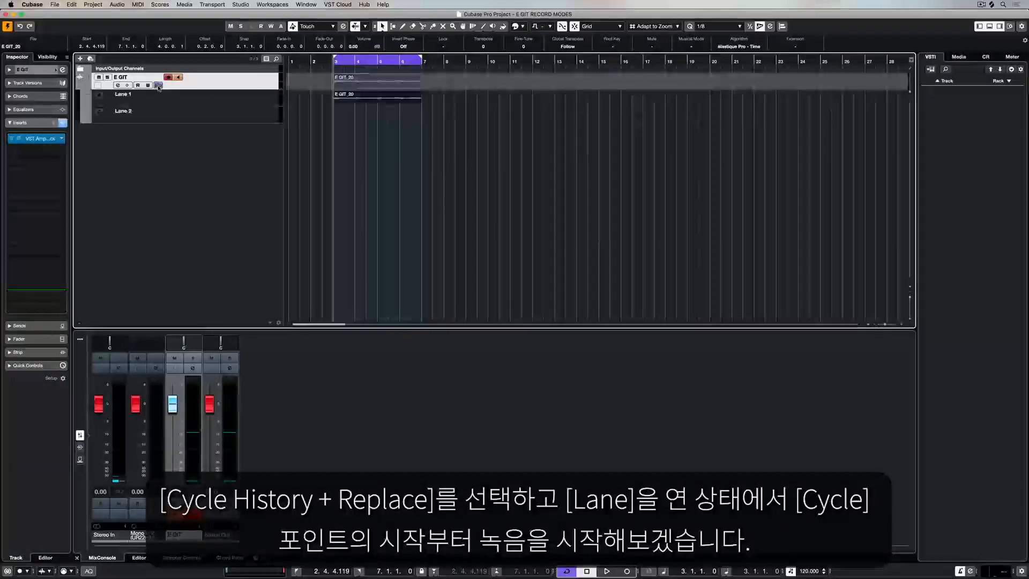
{"action": "key", "text": "KP_Multiply"}
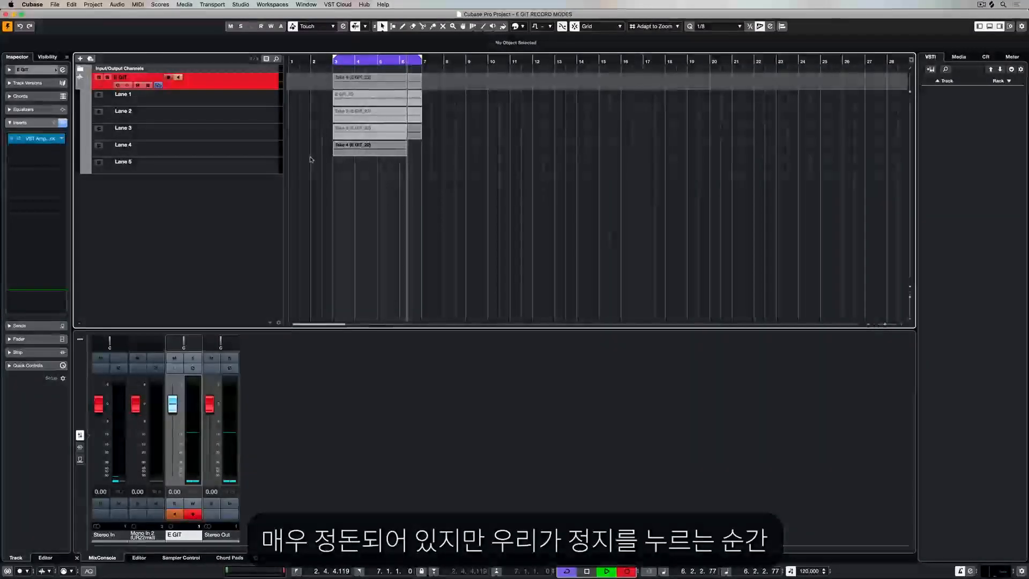
{"action": "key", "text": "space"}
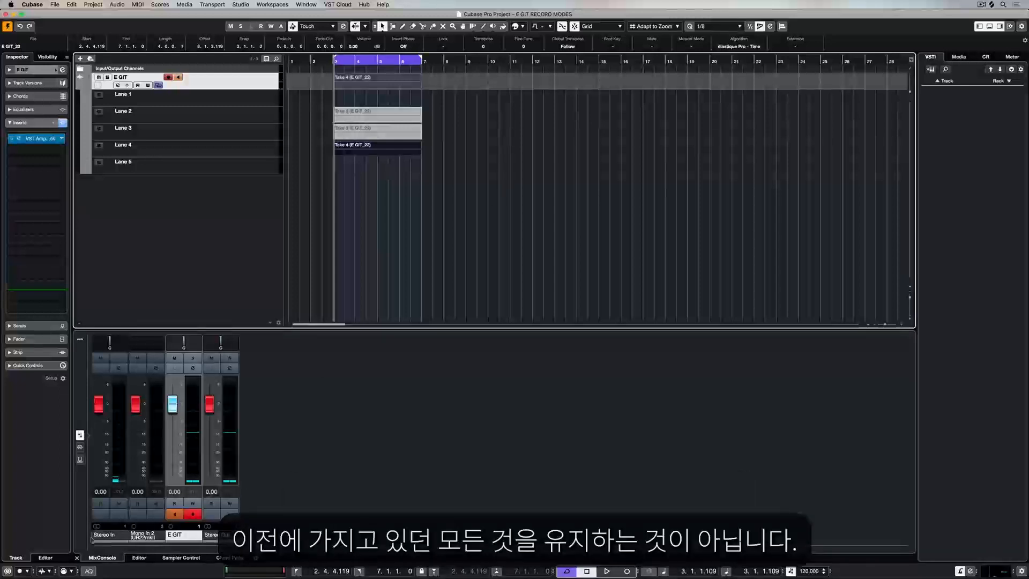
Set the audio record mode to Replace and record over the E GIT takes within the same cycle.
{"action": "left_click", "coordinate": [43, 572]}
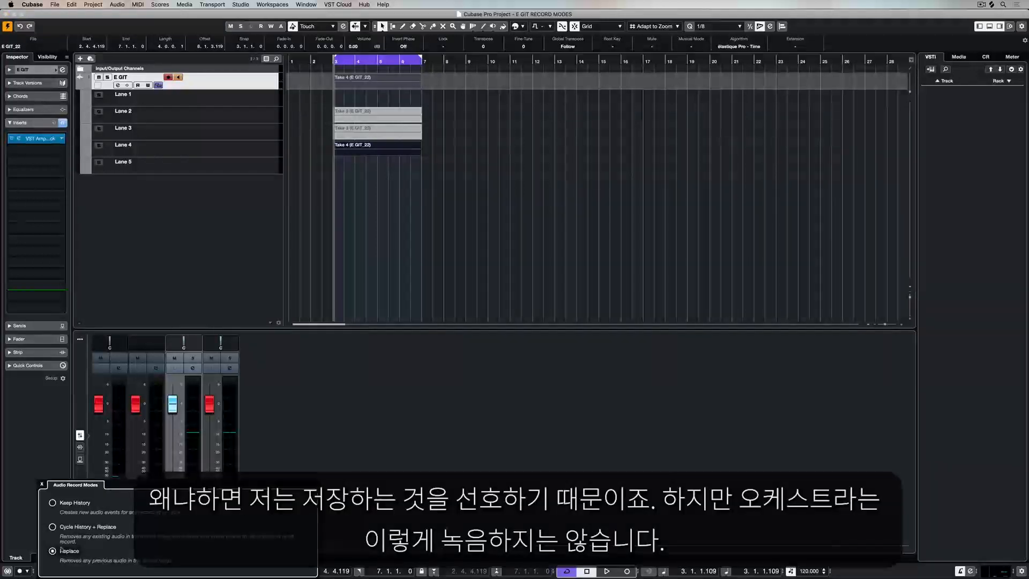
{"action": "left_click", "coordinate": [356, 310]}
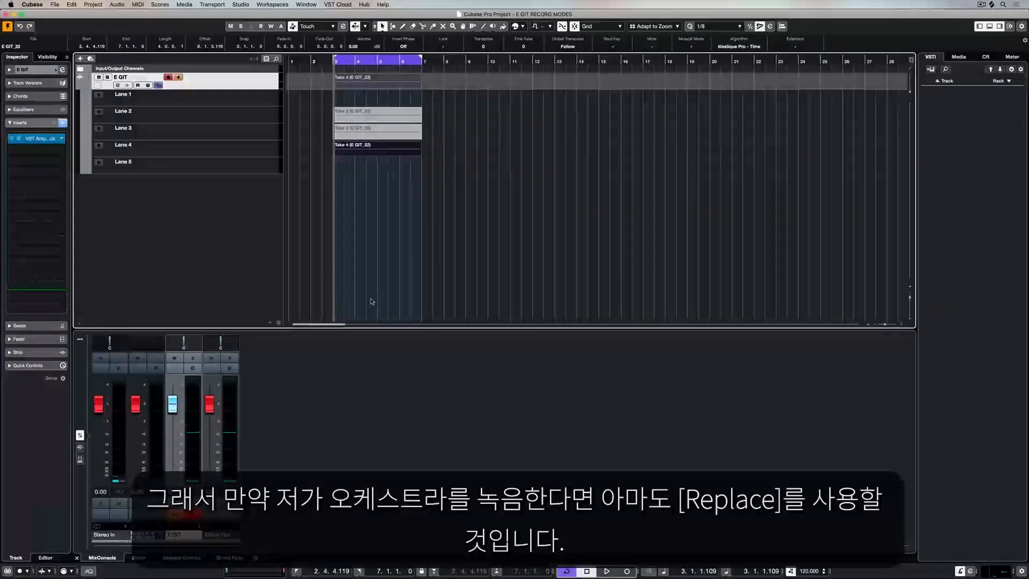
{"action": "key", "text": "KP_Multiply"}
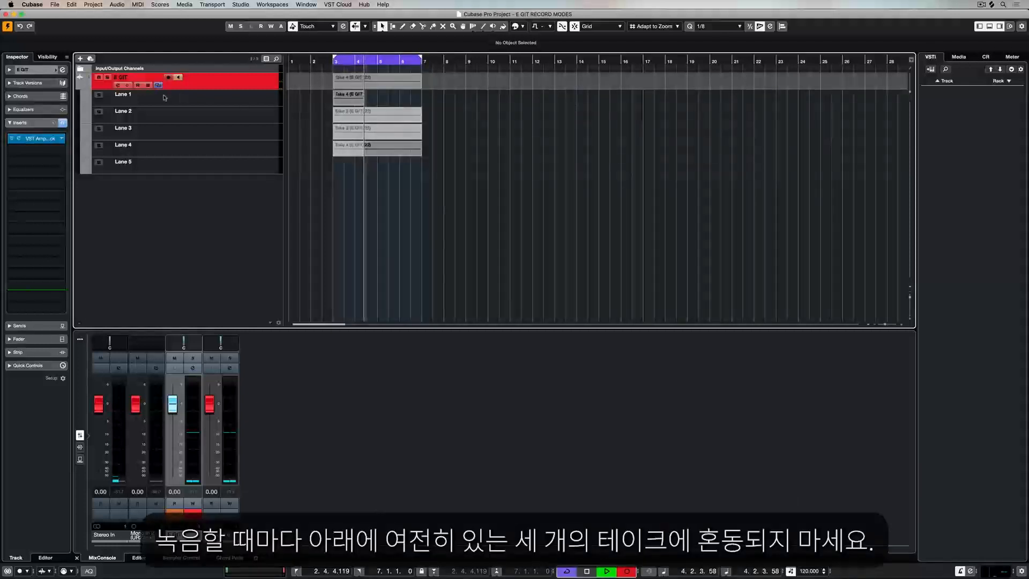
{"action": "key", "text": "space"}
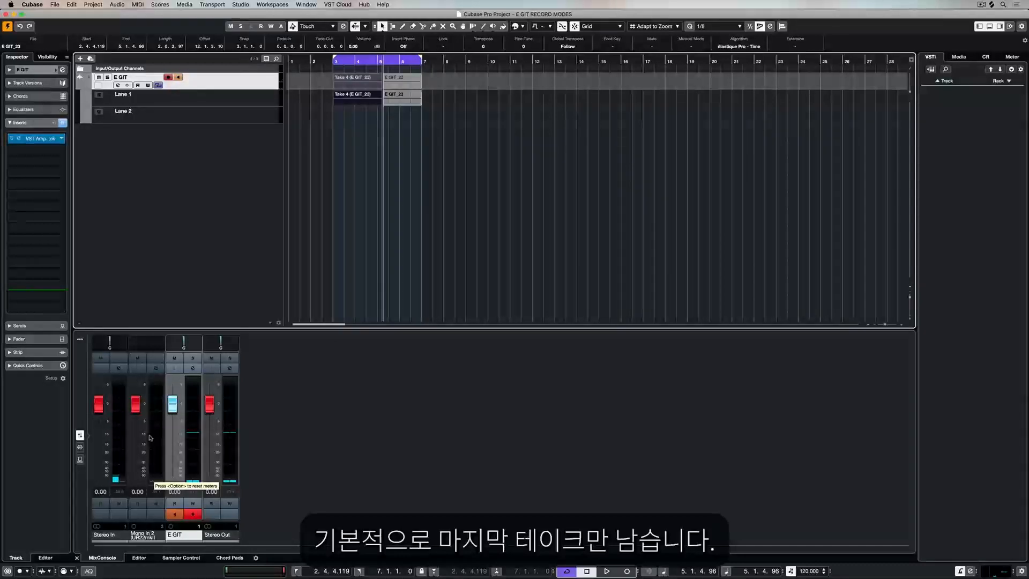
Set the audio record mode to Keep History and record another E GIT pass from about bar 5.
{"action": "left_click", "coordinate": [46, 571]}
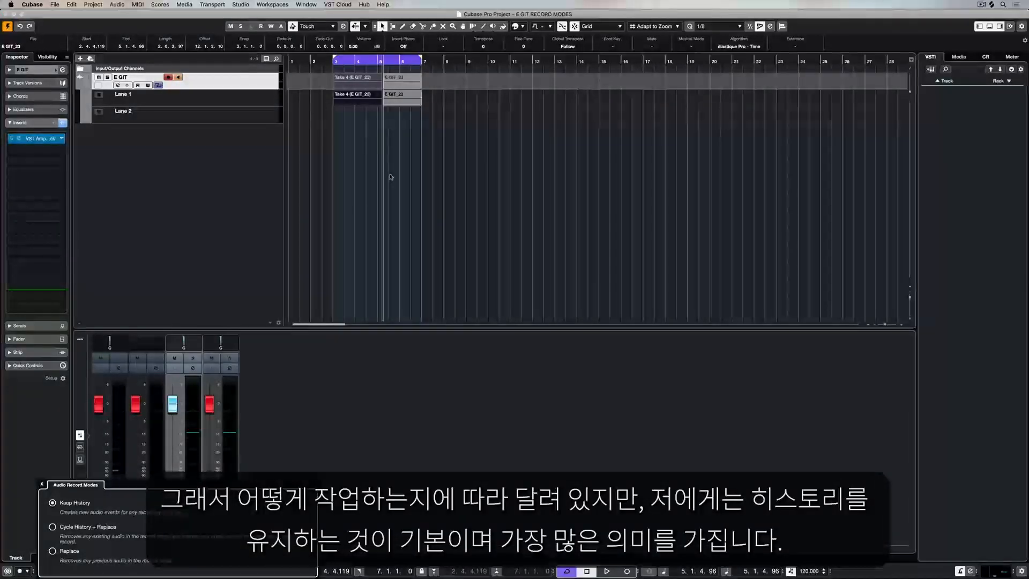
{"action": "left_click", "coordinate": [394, 164]}
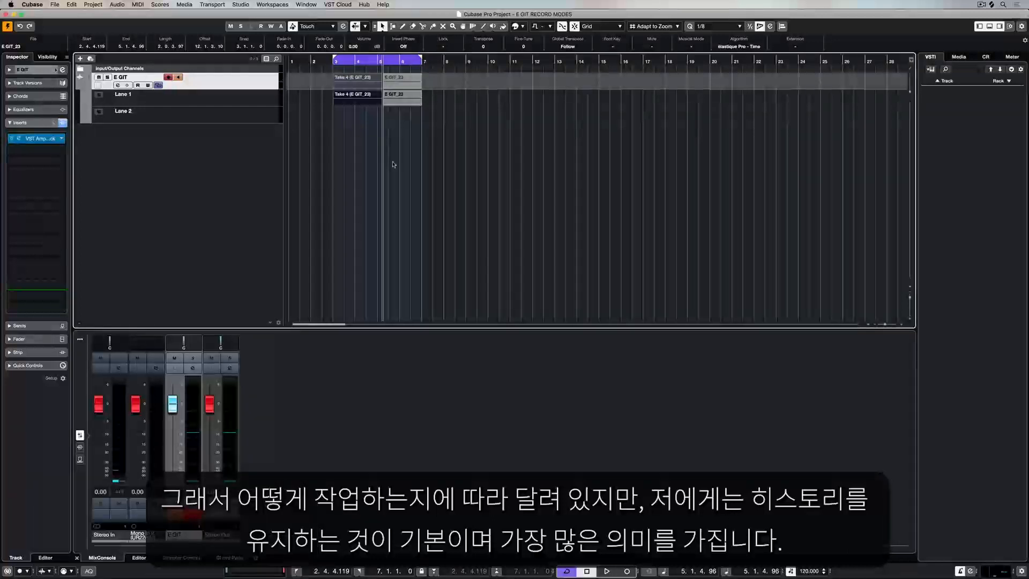
{"action": "key", "text": "KP_Multiply"}
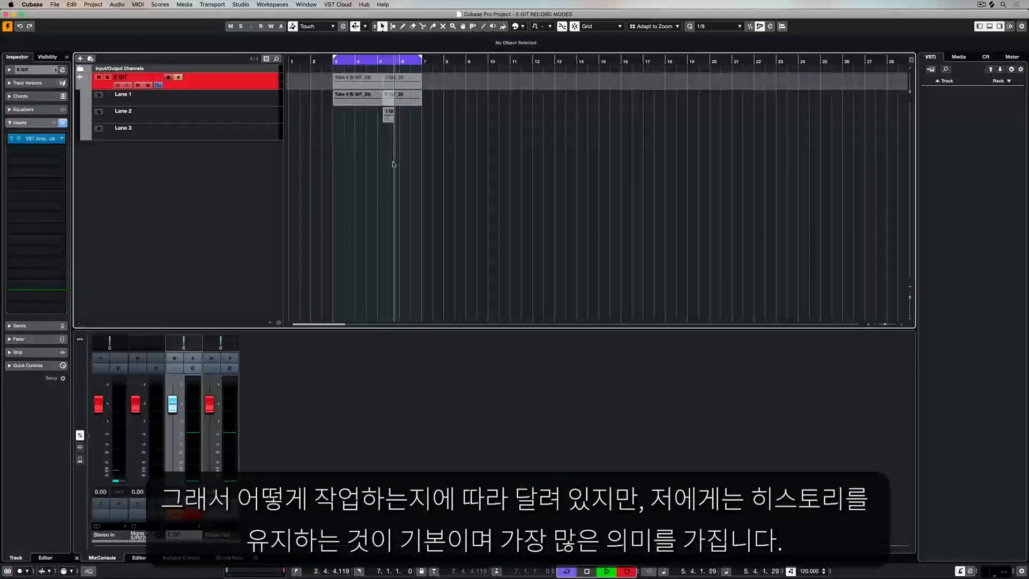